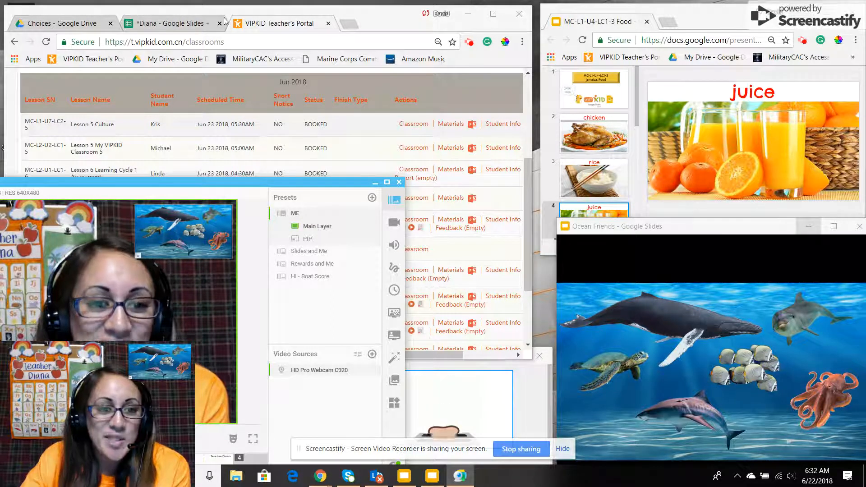
Uncover the class list, open the Lesson 3 Food classroom and allow it to use the camera and microphone.
{"action": "left_click_drag", "start_coordinate": [274, 189], "coordinate": [195, 364]}
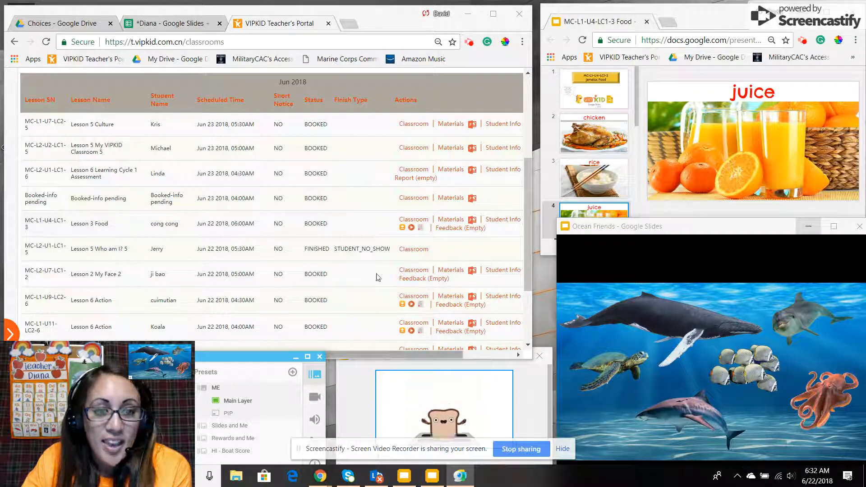
{"action": "left_click", "coordinate": [414, 220]}
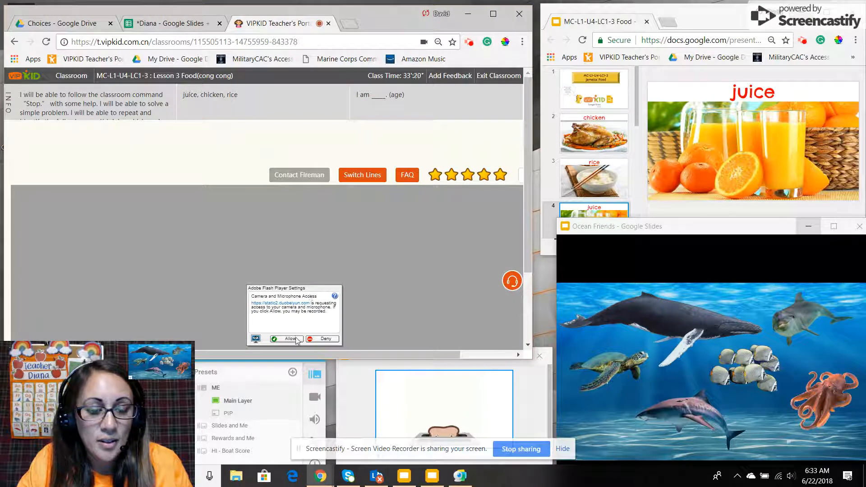
{"action": "left_click", "coordinate": [291, 339]}
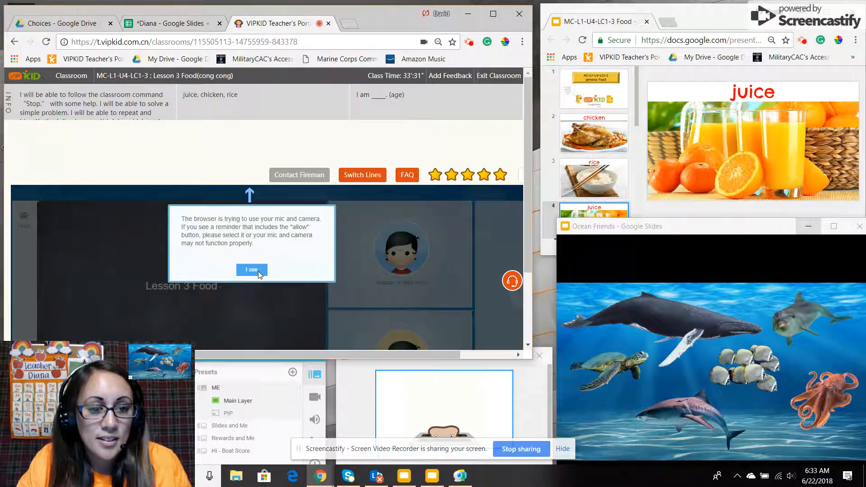
{"action": "left_click", "coordinate": [258, 272]}
{"action": "scroll", "coordinate": [324, 245], "scroll_direction": "down", "scroll_amount": 3}
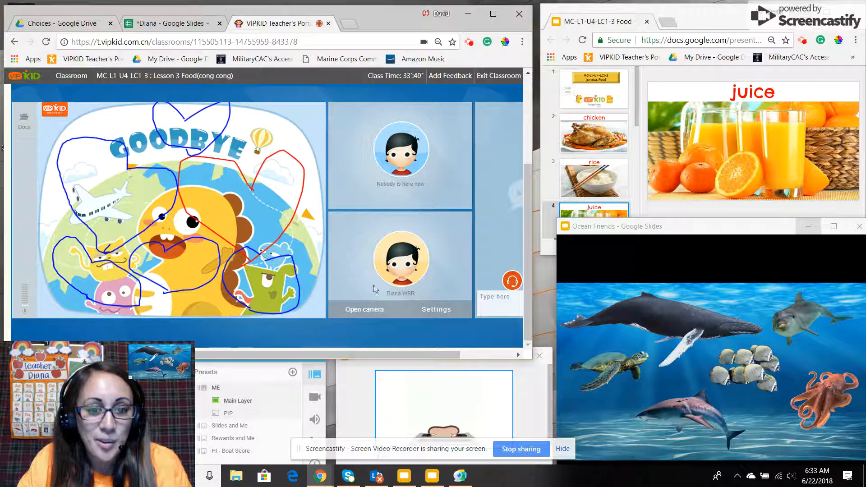
Check the ManyCam feed in the classroom's camera settings with the Slides and Me and the Rewards and Me presets.
{"action": "left_click", "coordinate": [442, 311]}
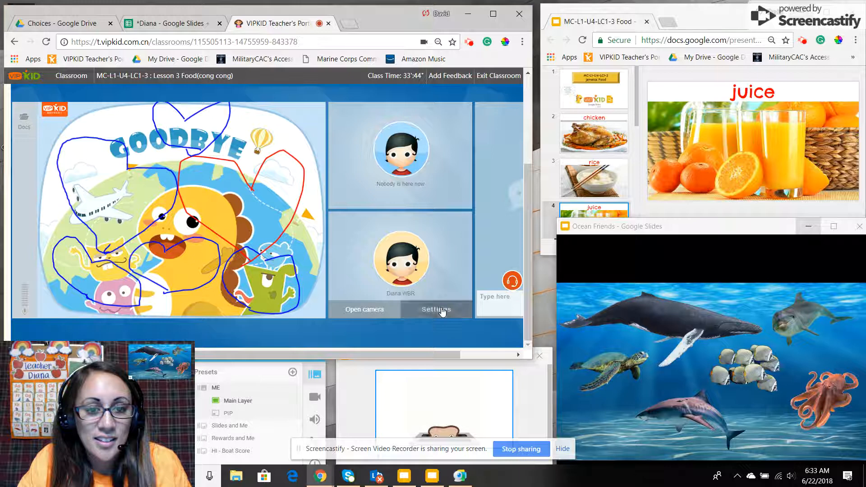
{"action": "left_click", "coordinate": [253, 141]}
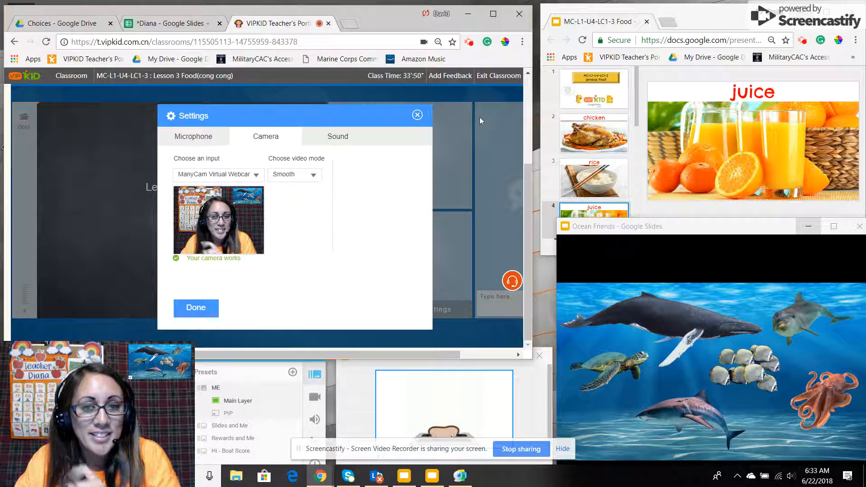
{"action": "left_click", "coordinate": [245, 426]}
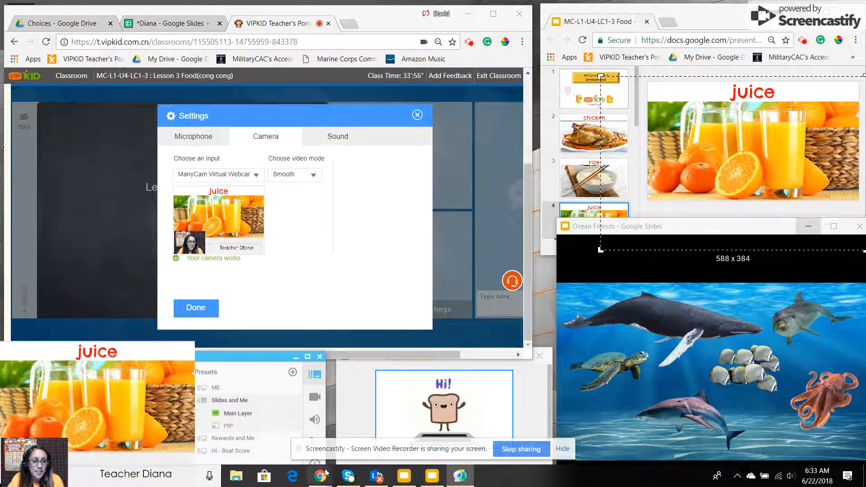
{"action": "left_click", "coordinate": [243, 440]}
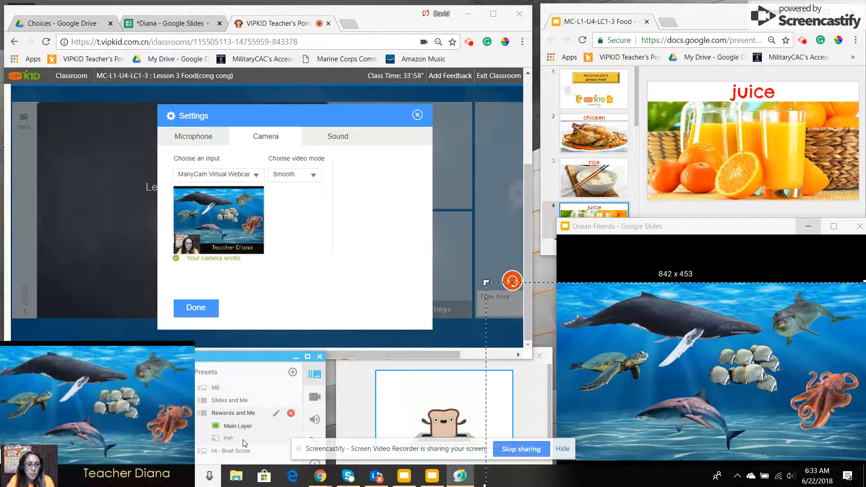
{"action": "left_click", "coordinate": [197, 308]}
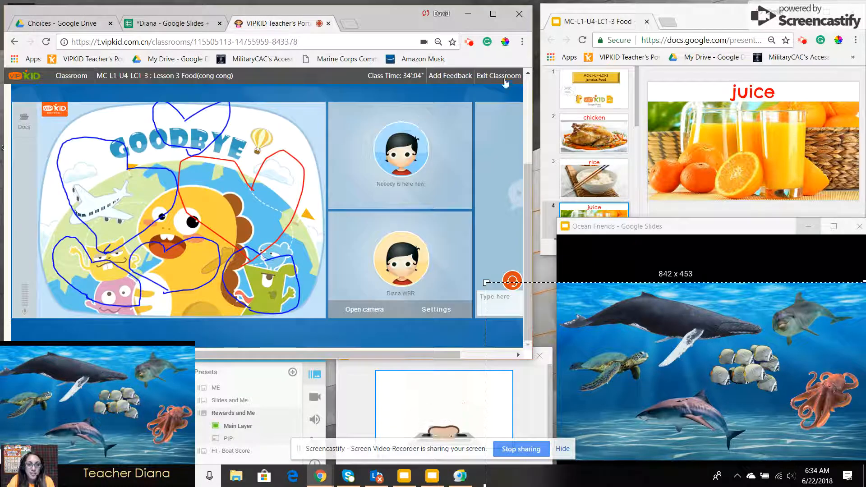
Exit the Lesson 3 Food classroom and return to the list of classes.
{"action": "left_click", "coordinate": [505, 78]}
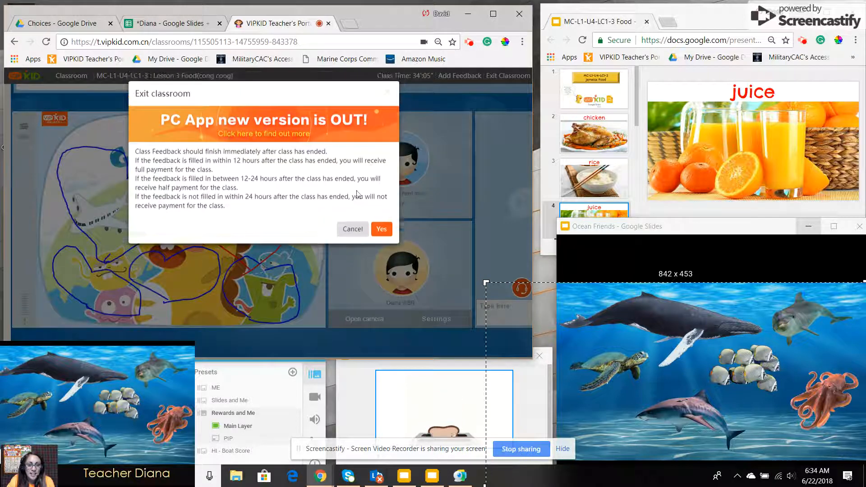
{"action": "left_click", "coordinate": [381, 227]}
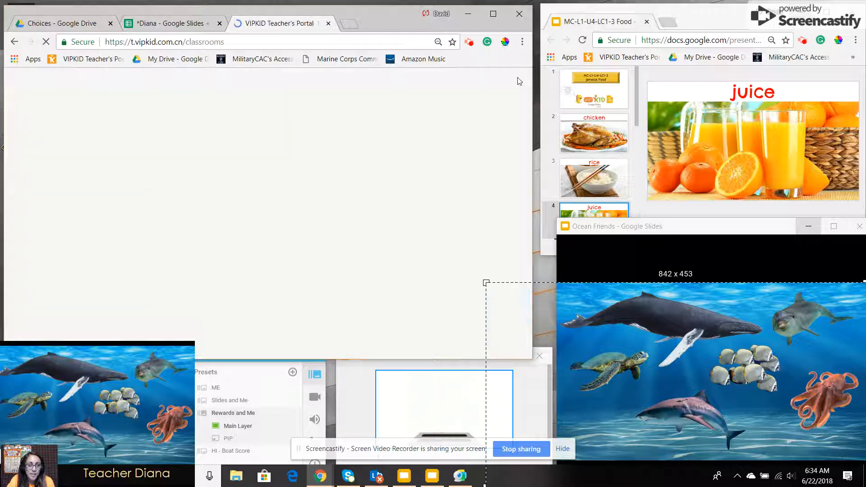
Switch to ManyCam, activate the Slides and Me preset and adjust the framing of its slide image at 126% zoom.
{"action": "left_click_drag", "start_coordinate": [188, 360], "coordinate": [318, 80]}
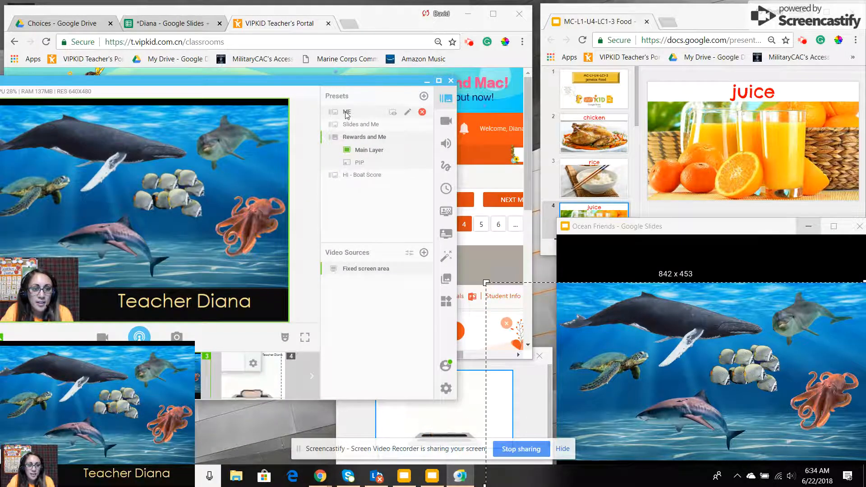
{"action": "left_click", "coordinate": [356, 126]}
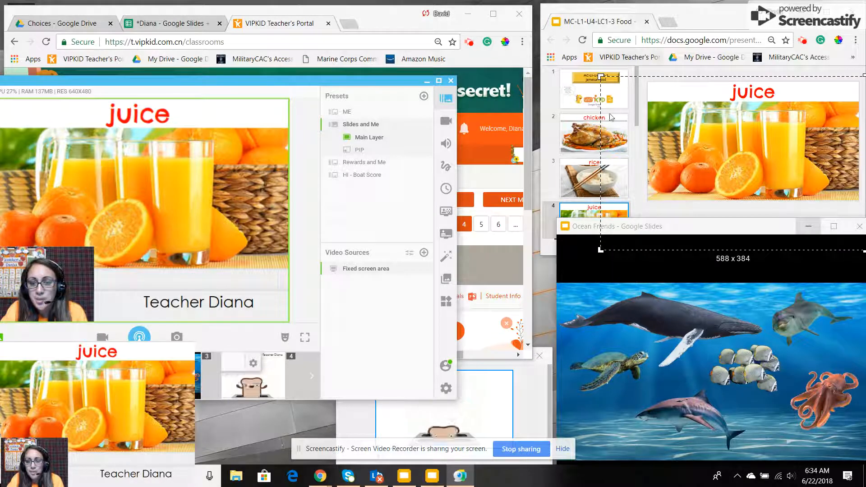
{"action": "left_click", "coordinate": [445, 122]}
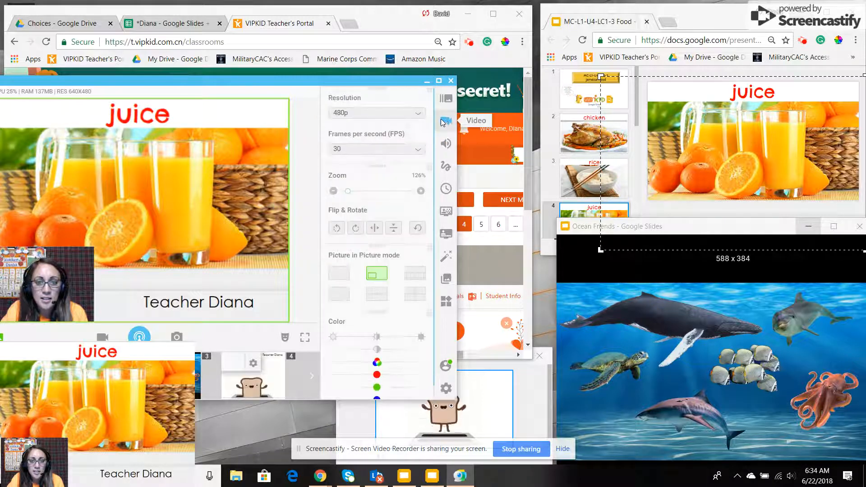
{"action": "left_click", "coordinate": [357, 118]}
{"action": "left_click", "coordinate": [357, 118]}
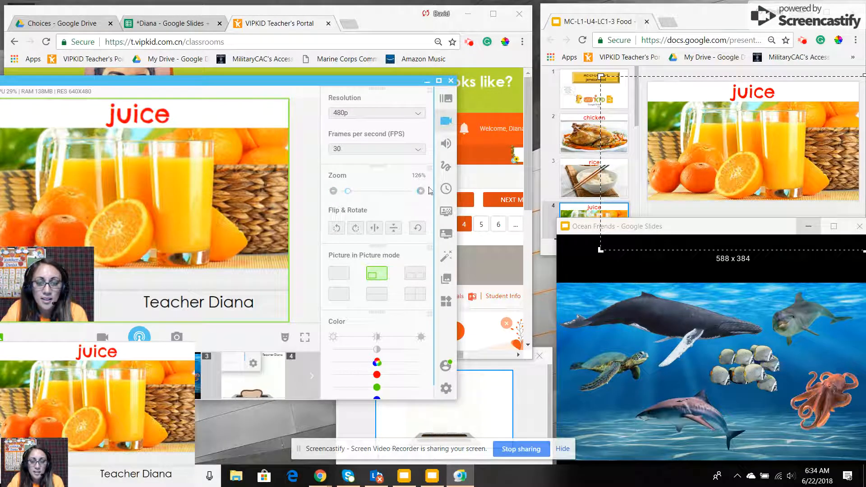
{"action": "left_click", "coordinate": [333, 191]}
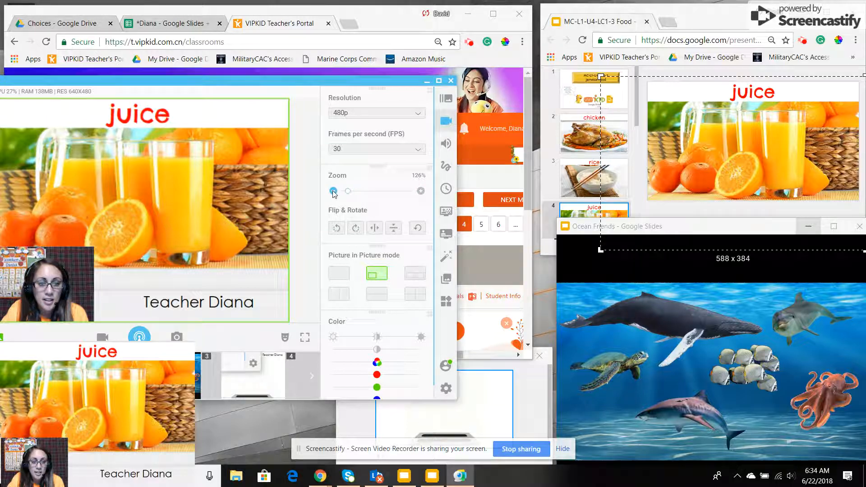
{"action": "left_click", "coordinate": [421, 191]}
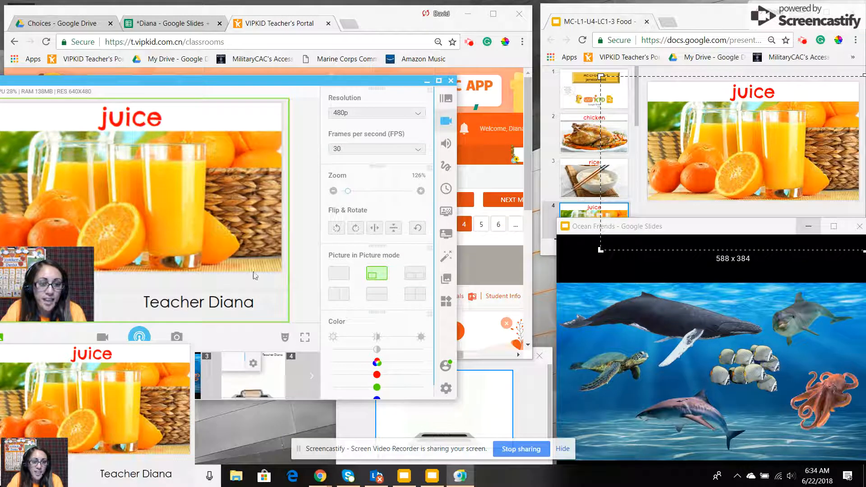
Turn the teacher-name text overlay of the Slides and Me preset off to reveal what it covers, and turn it back on.
{"action": "left_click", "coordinate": [448, 169]}
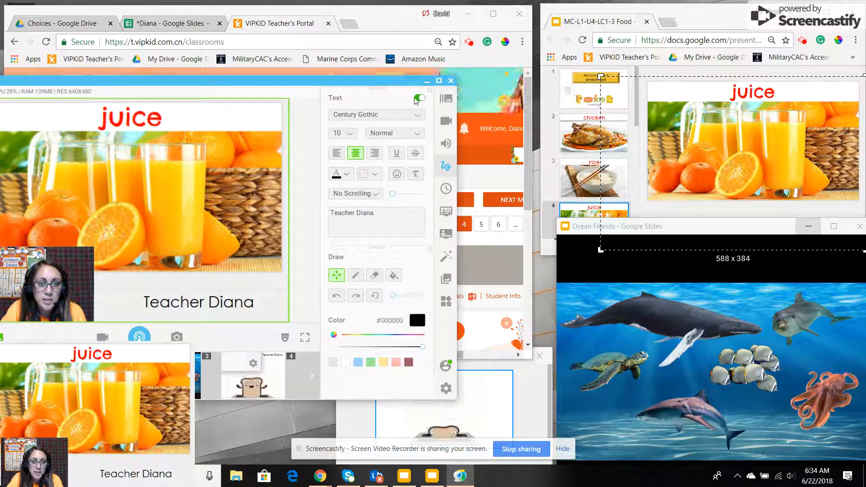
{"action": "left_click", "coordinate": [420, 99]}
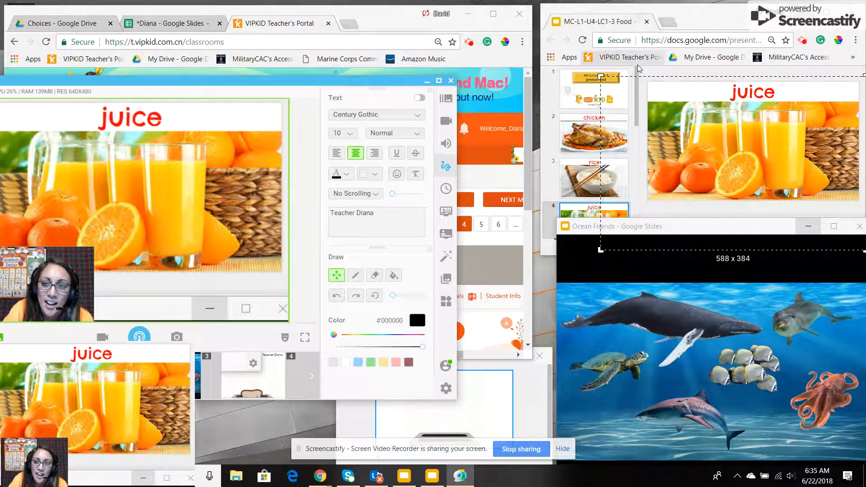
{"action": "left_click", "coordinate": [579, 210]}
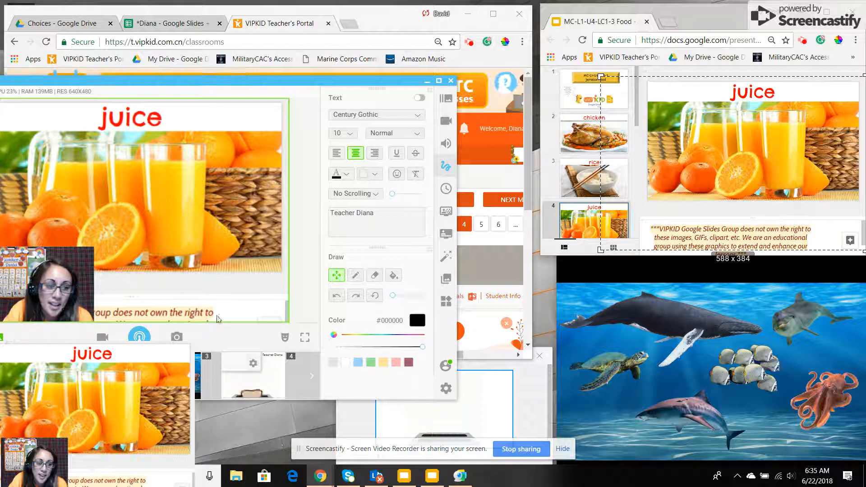
{"action": "left_click", "coordinate": [418, 99]}
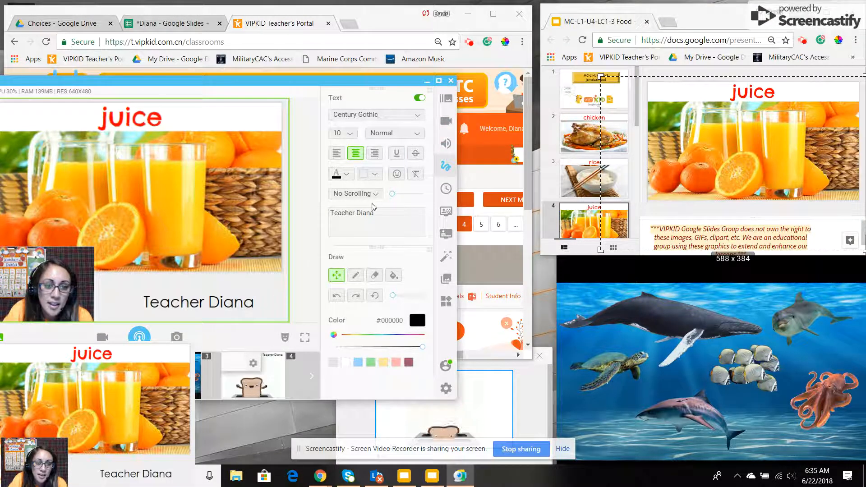
Set the text overlay's background colour by sampling the light area beneath the slide image from the screen.
{"action": "left_click", "coordinate": [373, 175]}
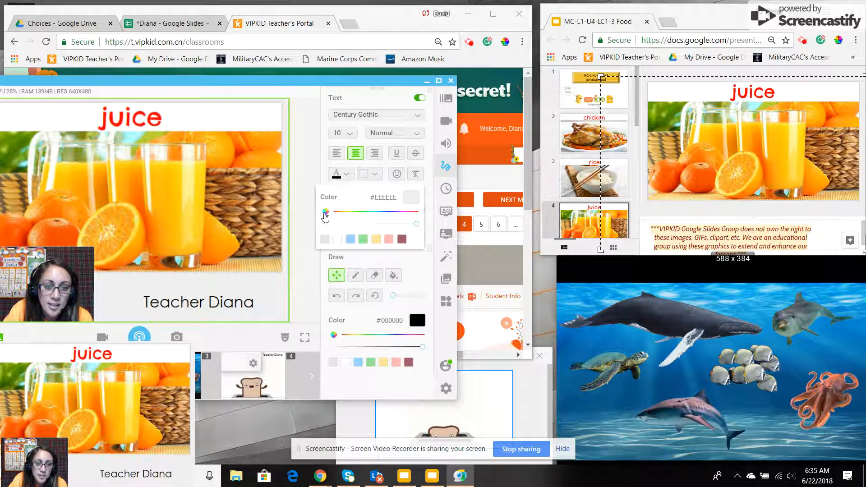
{"action": "left_click", "coordinate": [326, 216]}
{"action": "left_click", "coordinate": [359, 225]}
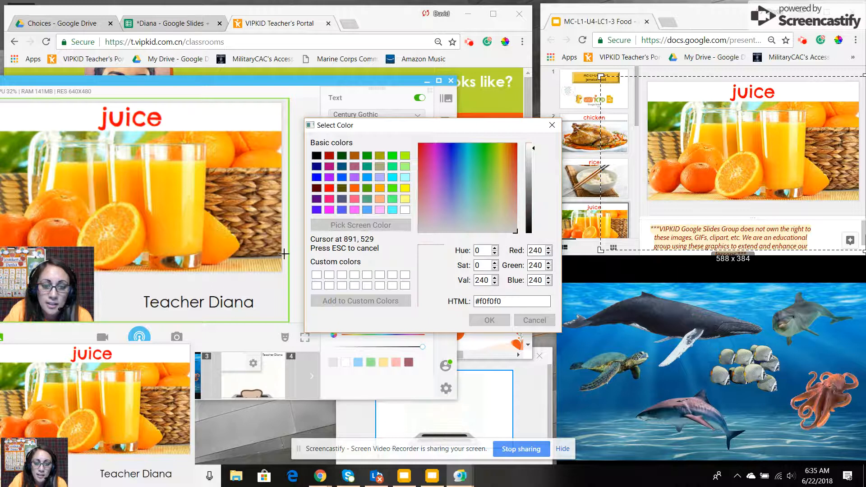
{"action": "left_click", "coordinate": [260, 285]}
{"action": "left_click", "coordinate": [489, 320]}
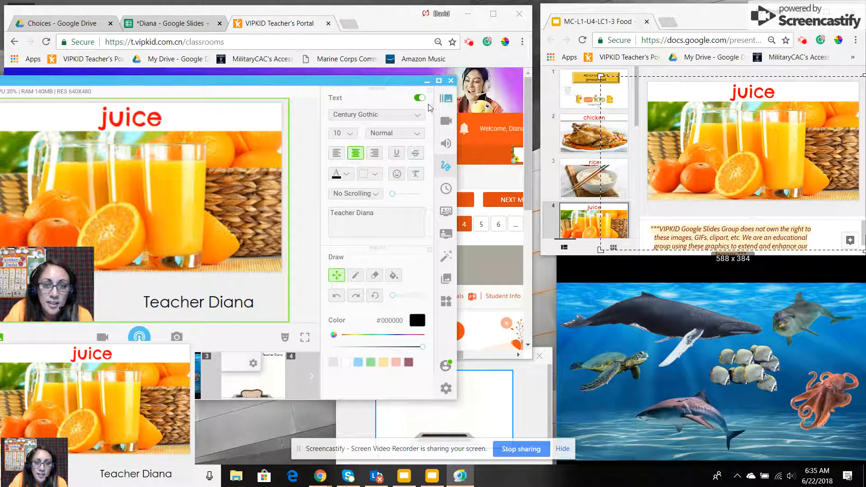
Activate the Rewards and Me preset and turn its teacher-name text overlay off and on again.
{"action": "left_click", "coordinate": [445, 98]}
{"action": "left_click", "coordinate": [364, 163]}
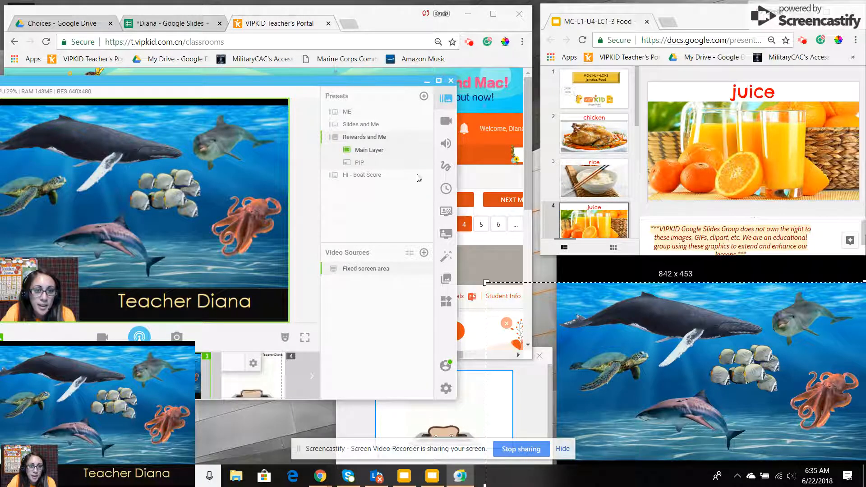
{"action": "left_click", "coordinate": [443, 168]}
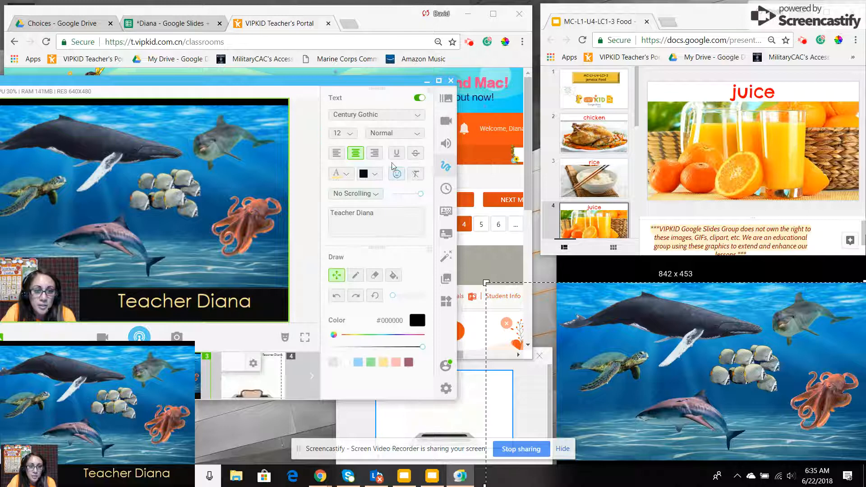
{"action": "left_click", "coordinate": [419, 98]}
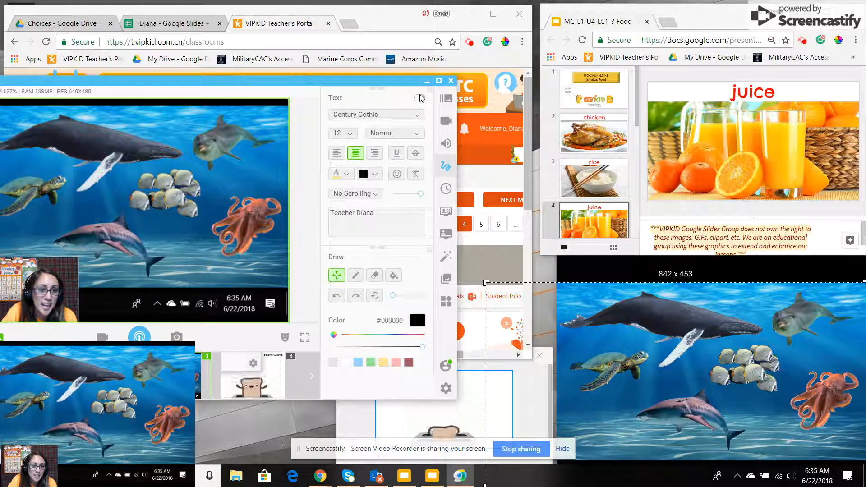
{"action": "left_click", "coordinate": [420, 98]}
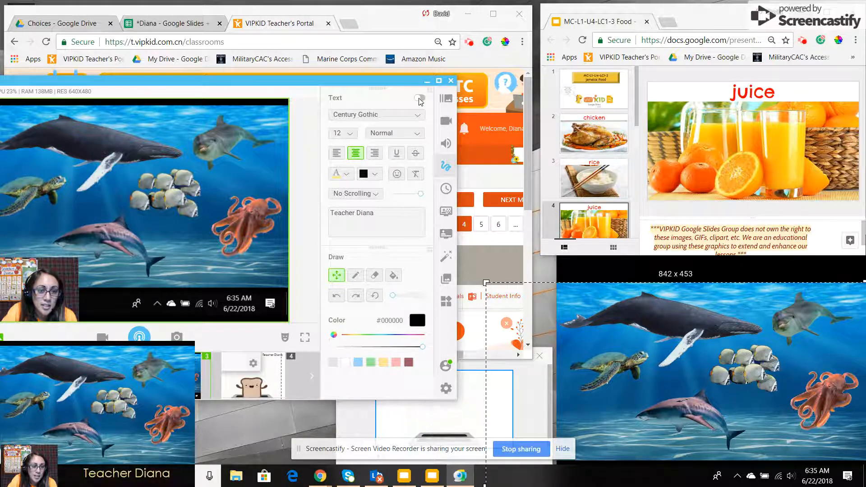